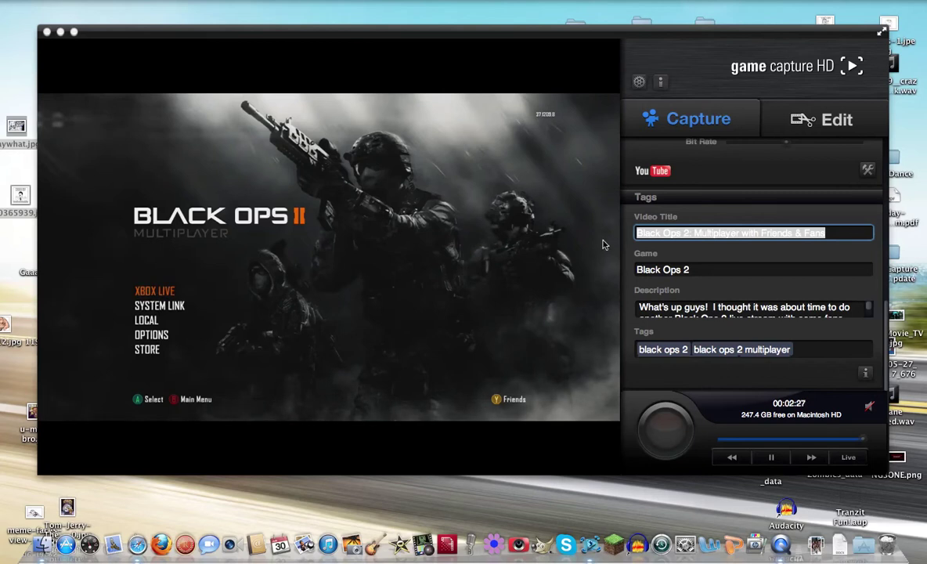
Launch CamTwist from the Dock and move its window higher over the Game Capture HD screen
left_click(423, 542)
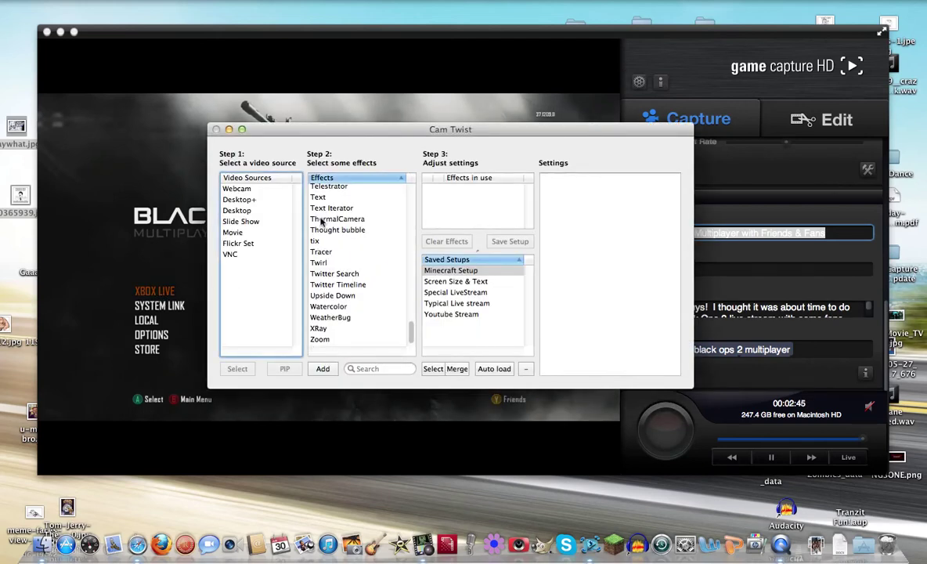
left_click_drag(356, 133, 377, 18)
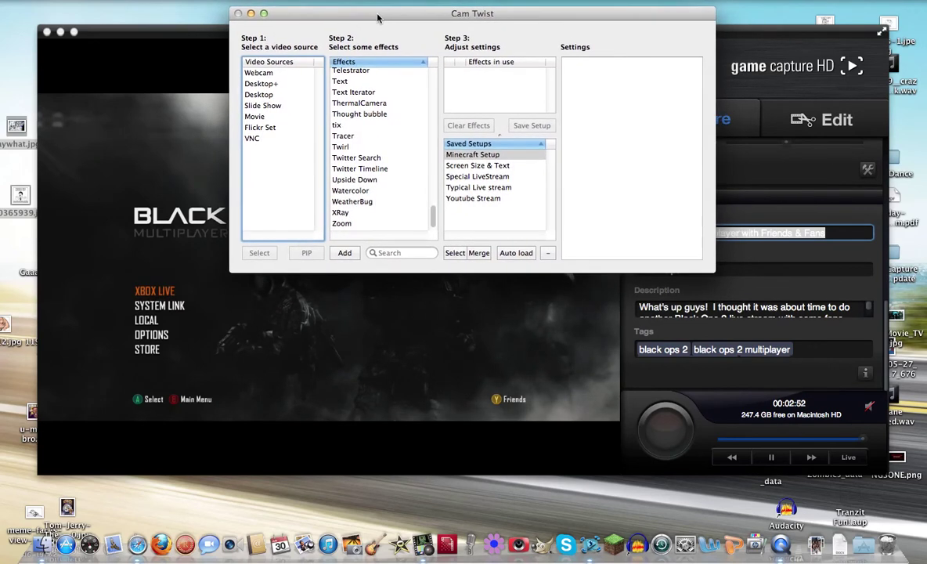
Add Desktop+ as the video source, confined to the Game Capture HD application window
double_click(268, 84)
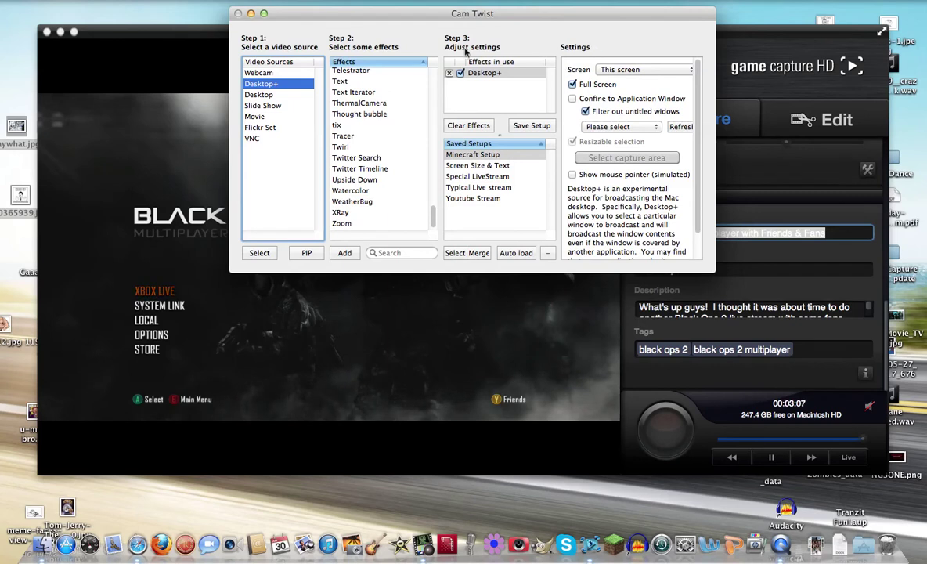
left_click(572, 99)
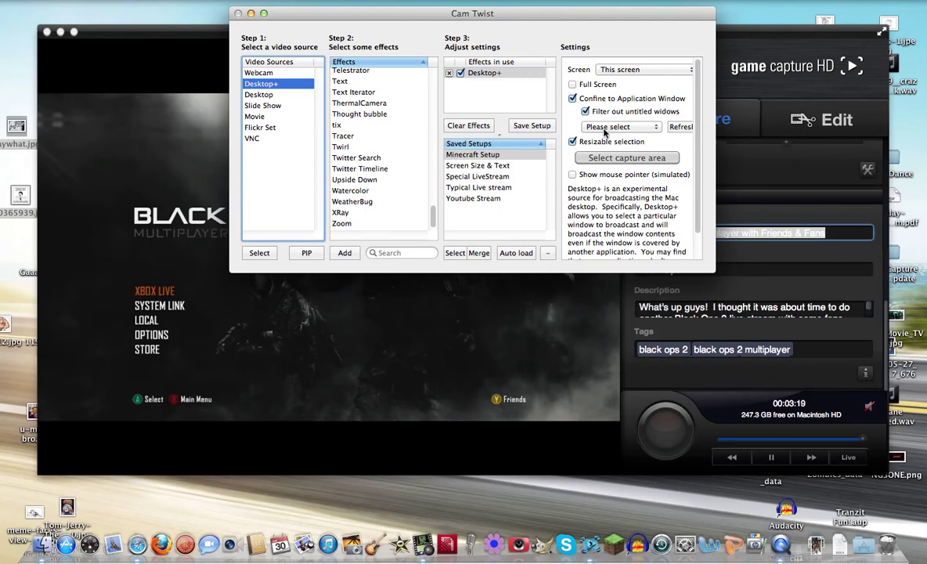
left_click(605, 129)
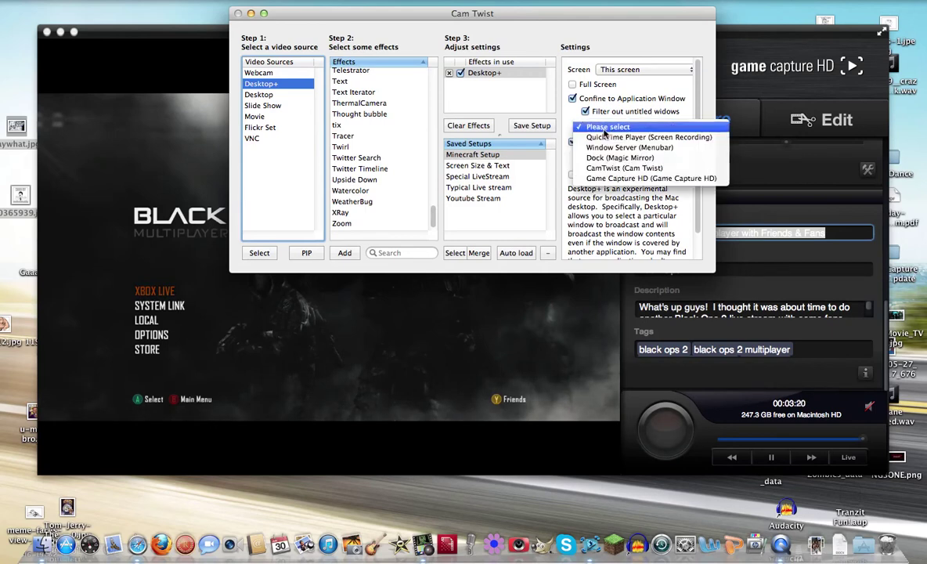
left_click(613, 178)
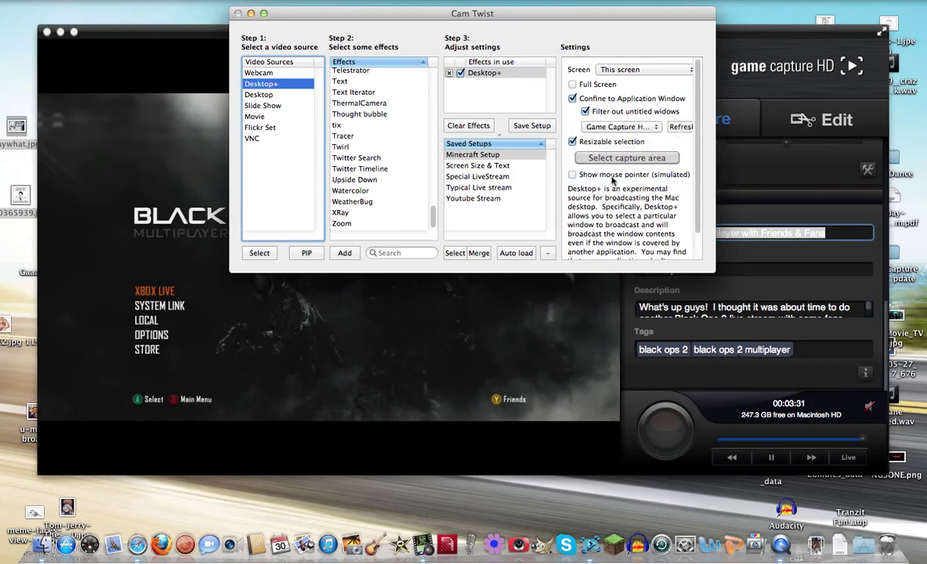
Trim the Desktop+ capture area to just the Black Ops II picture inside Game Capture HD
left_click(597, 160)
left_click(814, 78)
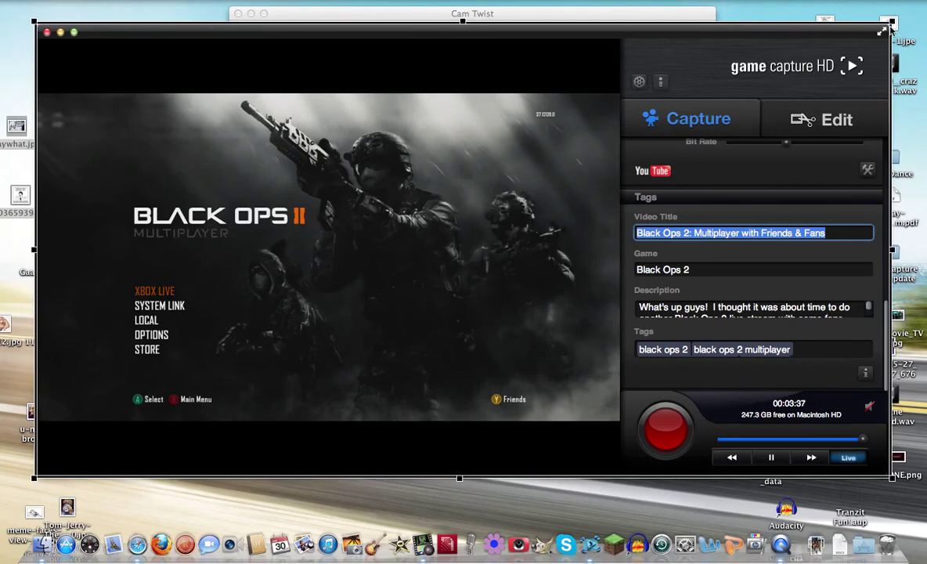
left_click_drag(888, 29, 882, 30)
left_click_drag(595, 114, 621, 91)
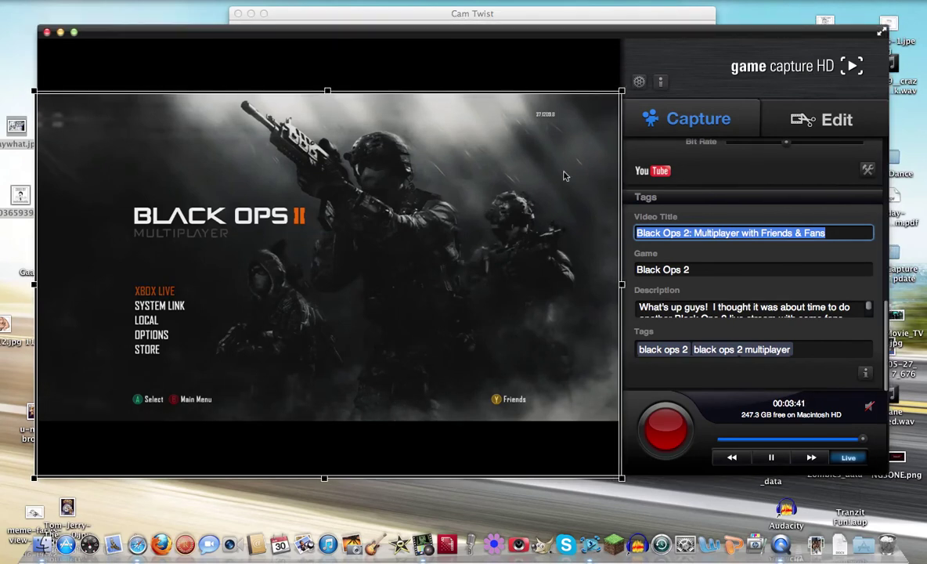
left_click_drag(324, 477, 329, 425)
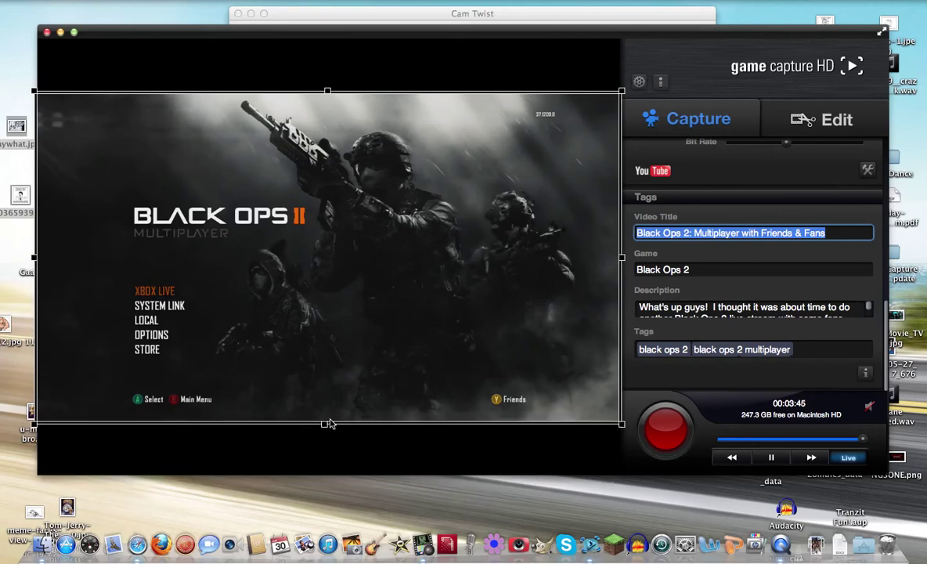
left_click(521, 14)
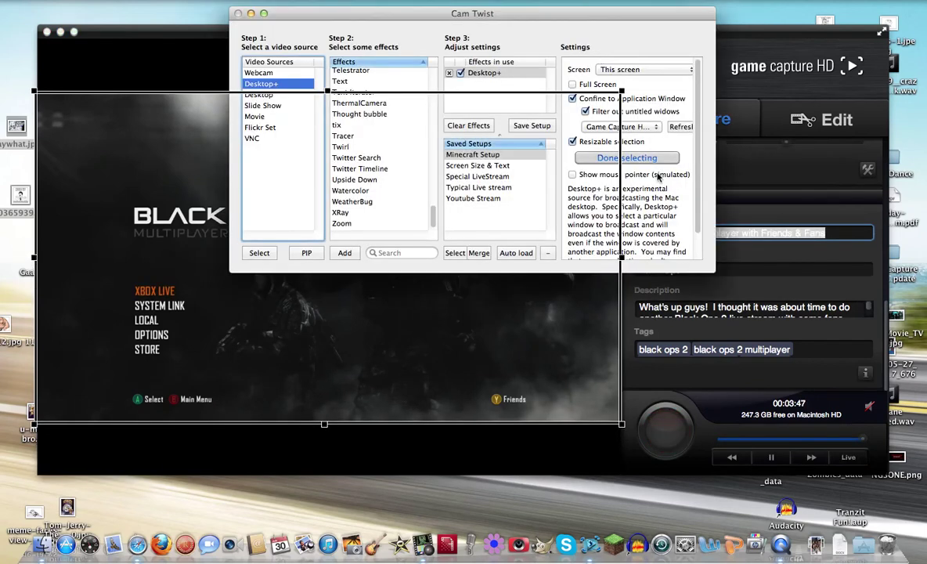
left_click(611, 159)
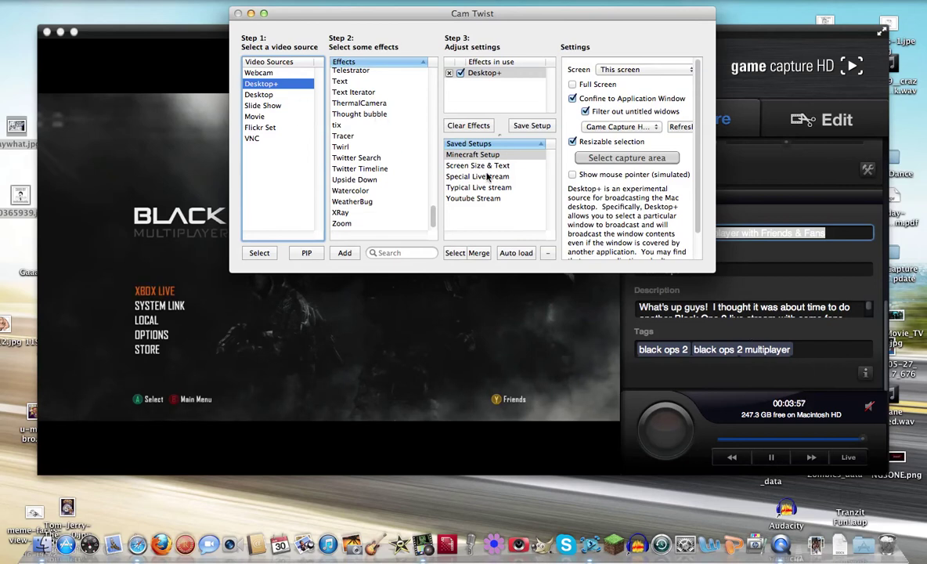
Add the Webcam source as a PIP Webcam overlay alongside Desktop+ and nudge its position
left_click(257, 73)
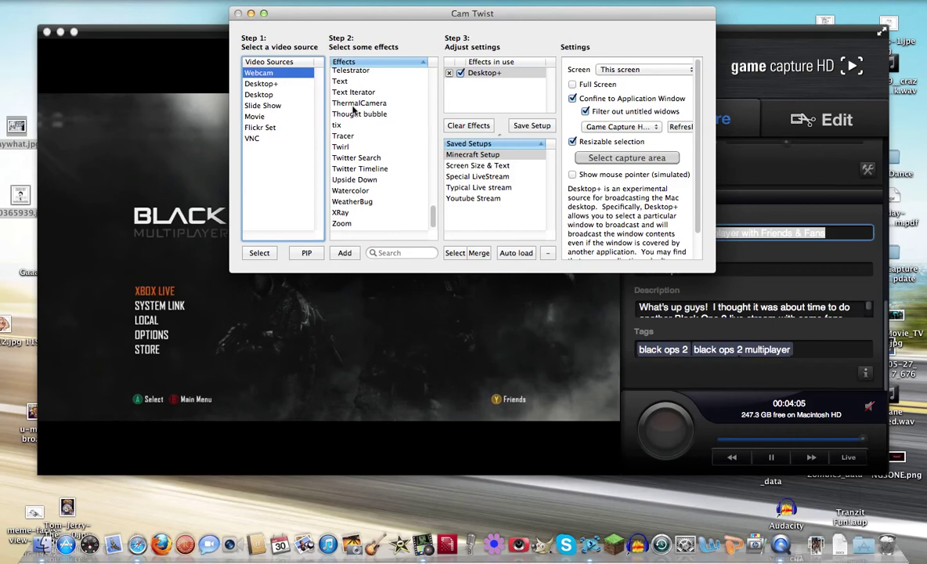
left_click(306, 253)
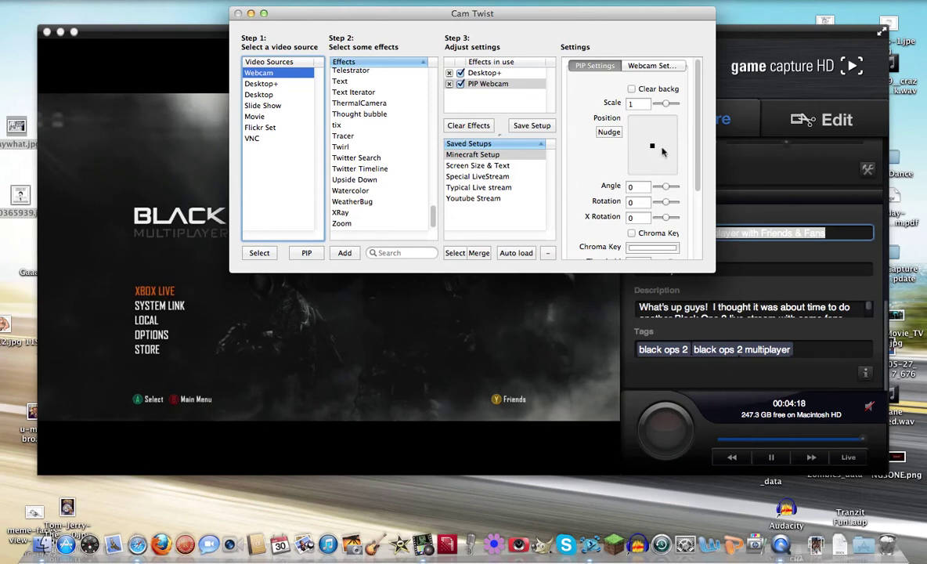
left_click_drag(656, 150, 653, 148)
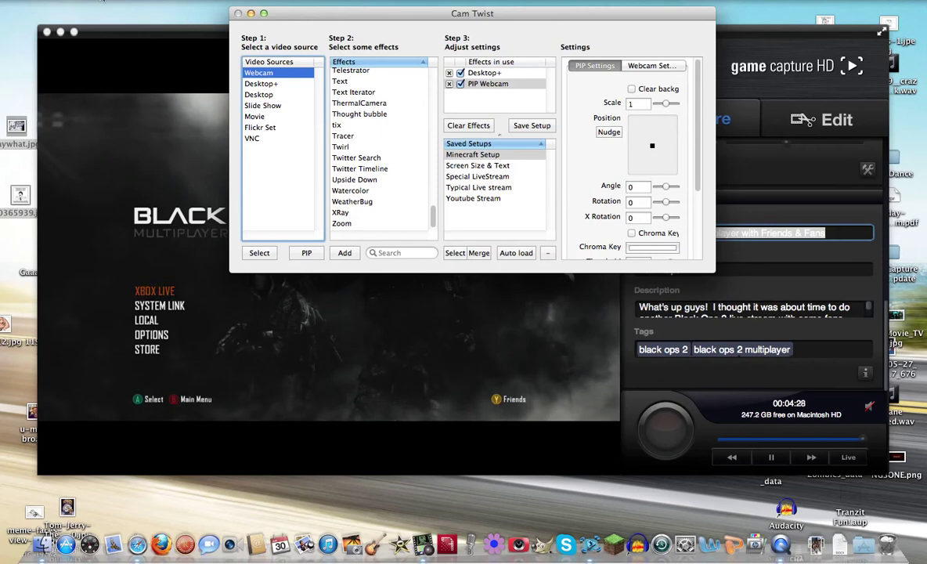
Open the CamTwist output preview and move its window up slightly
left_click(180, 0)
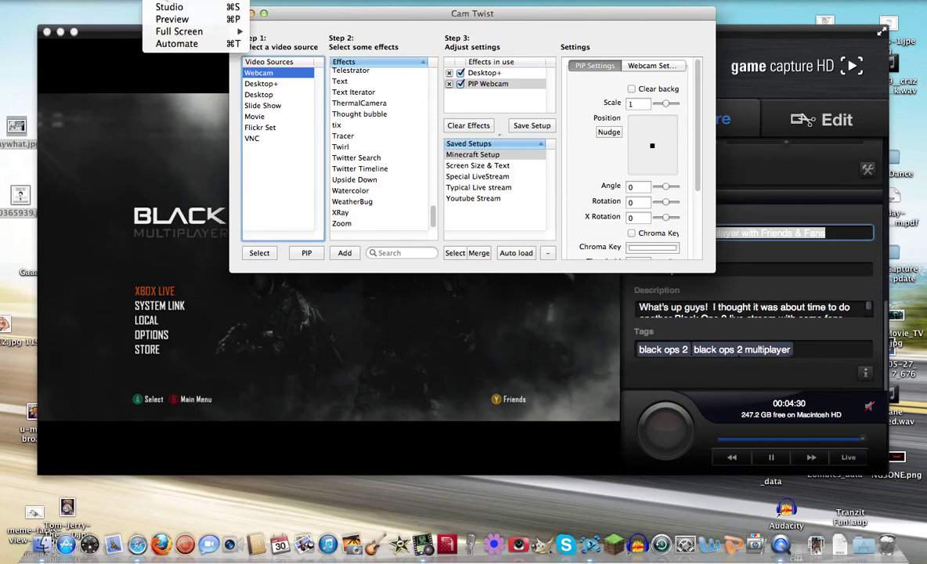
left_click(207, 22)
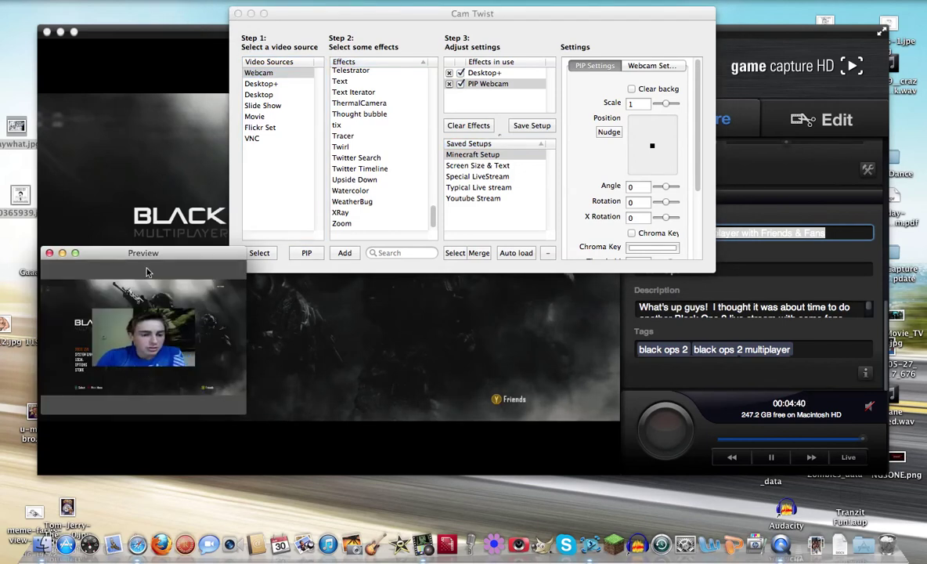
left_click_drag(162, 255, 164, 234)
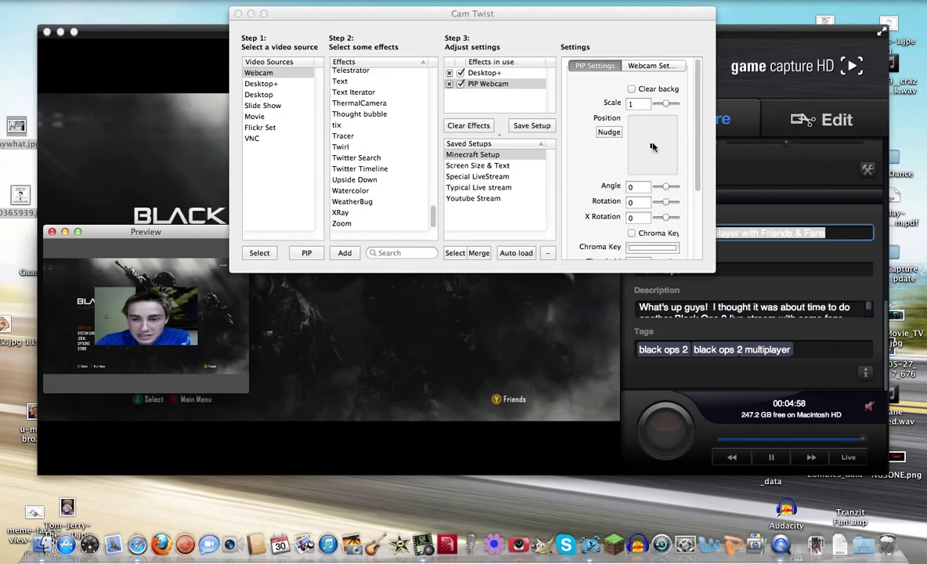
Place the webcam overlay in the top-right corner and shrink it to 0.619 scale
left_click(652, 147)
left_click_drag(653, 147, 666, 140)
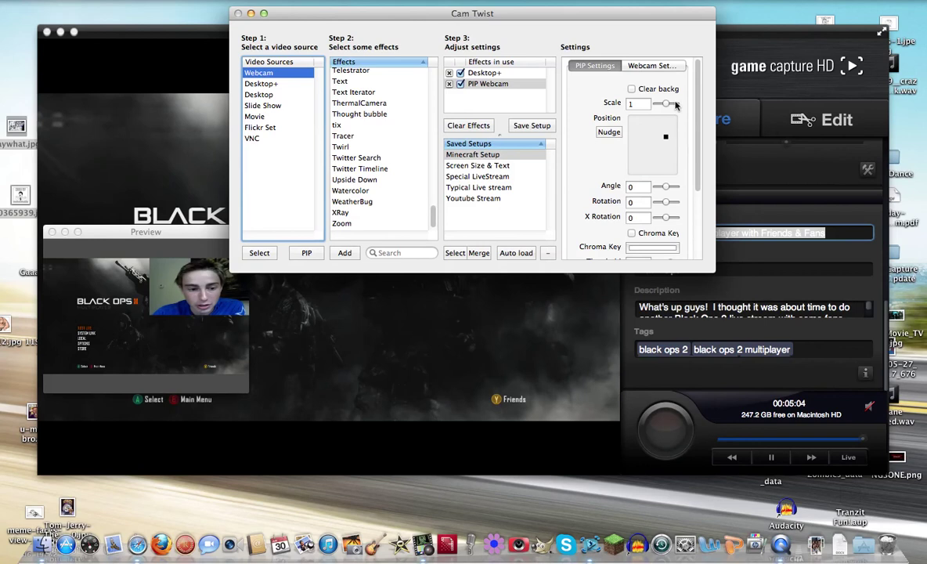
left_click_drag(664, 105, 660, 109)
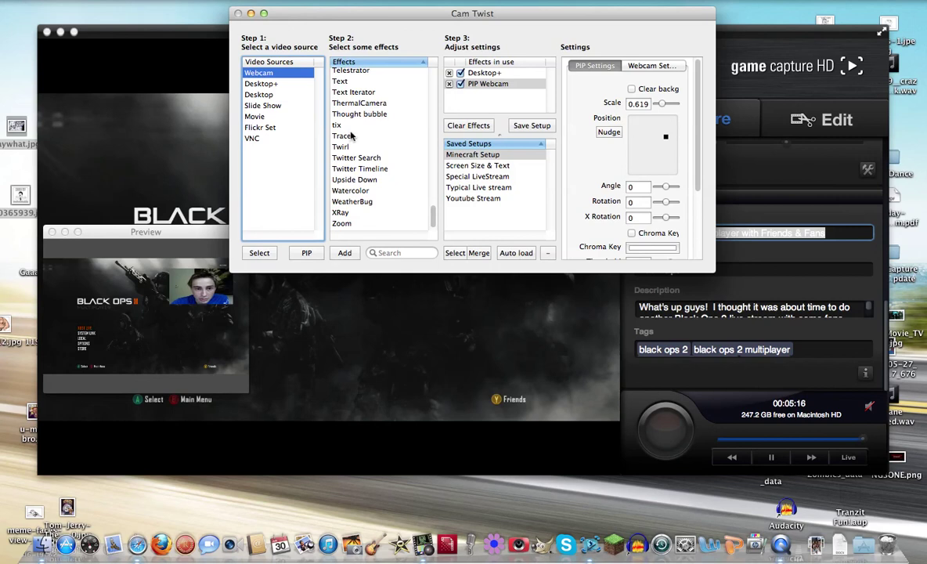
scroll(351, 136, "up", 2)
scroll(351, 137, "down", 3)
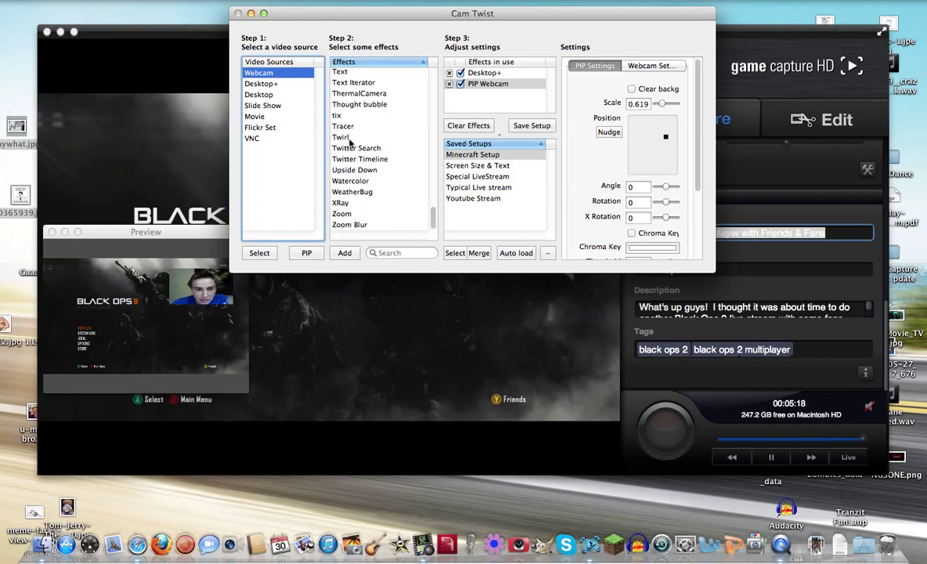
left_click(360, 94)
double_click(361, 94)
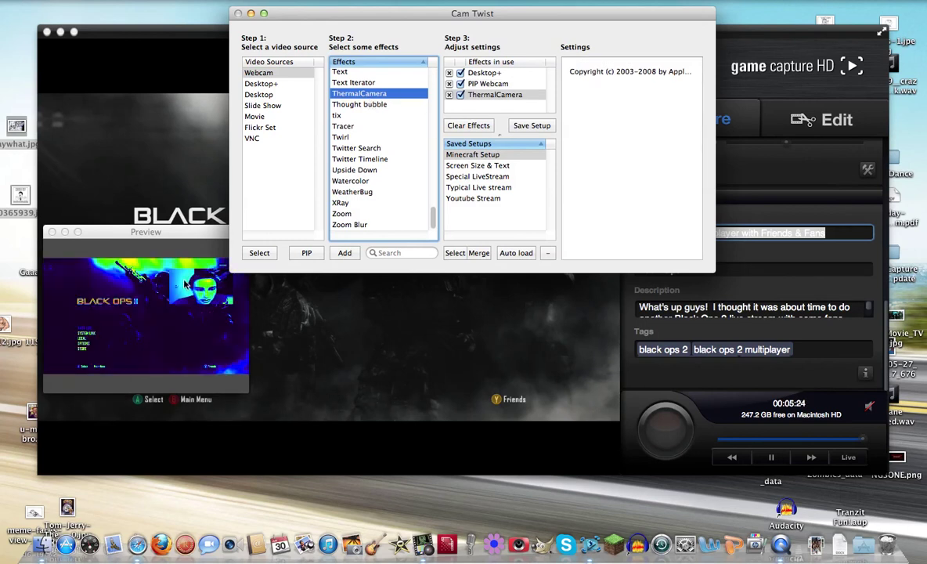
left_click(448, 95)
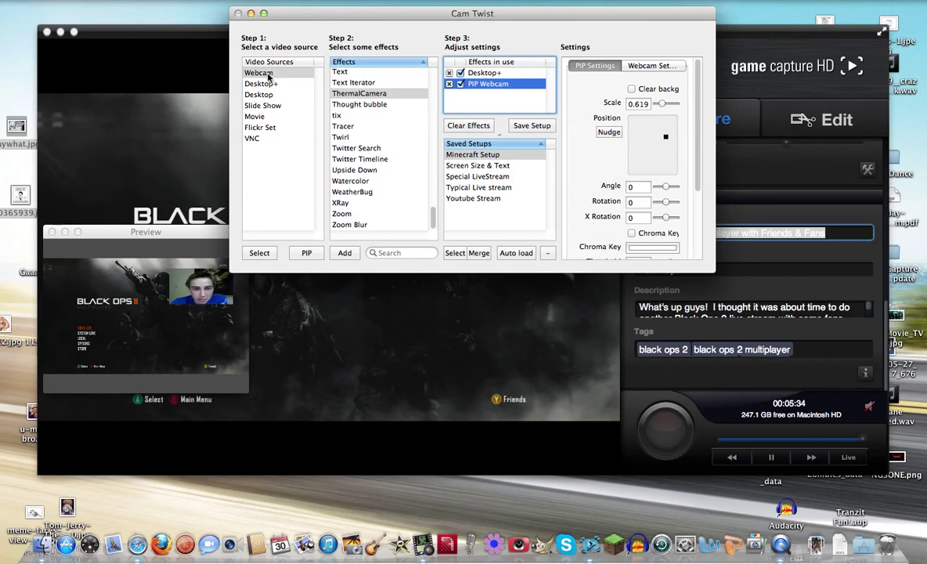
Show the PIP Webcam's camera settings and keep Built-in iSight as the selected camera
left_click(651, 69)
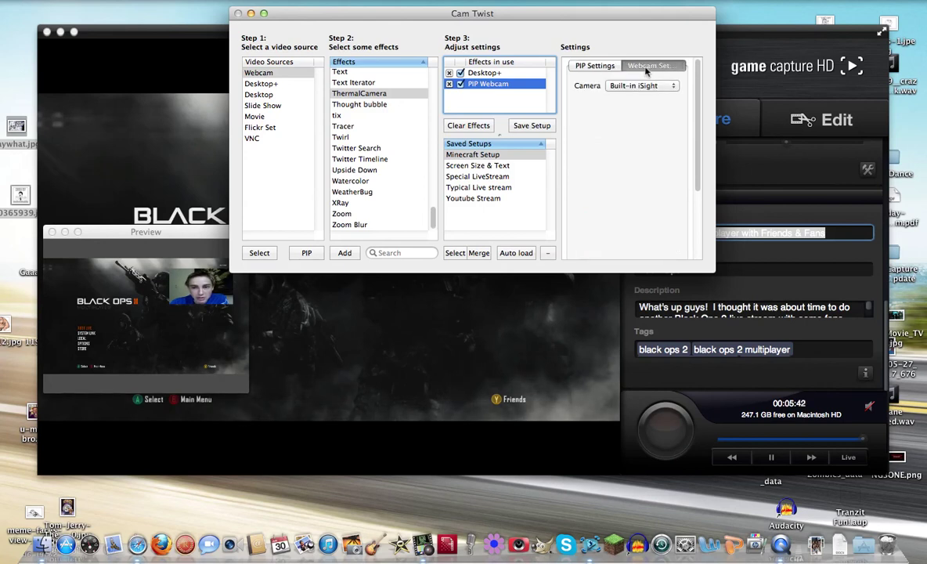
left_click(640, 86)
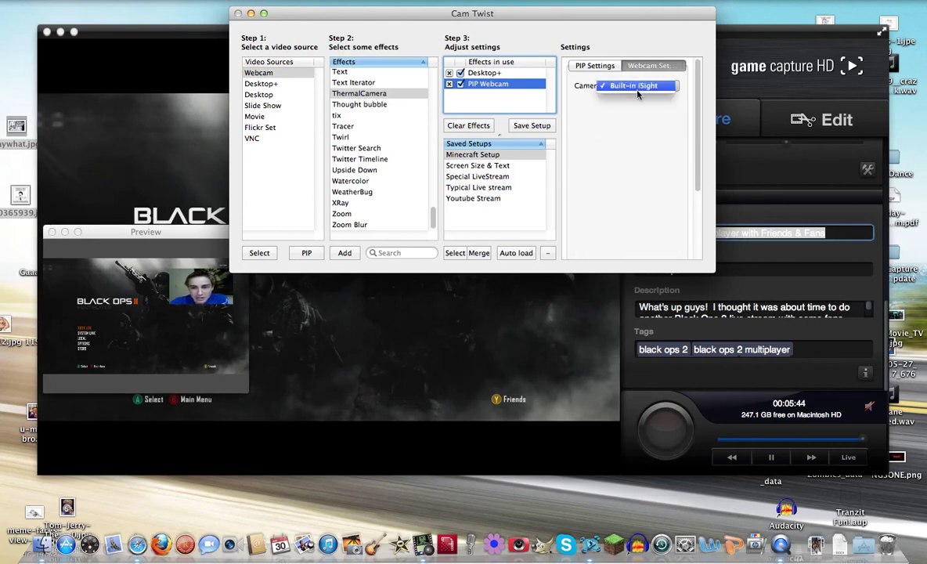
left_click(622, 111)
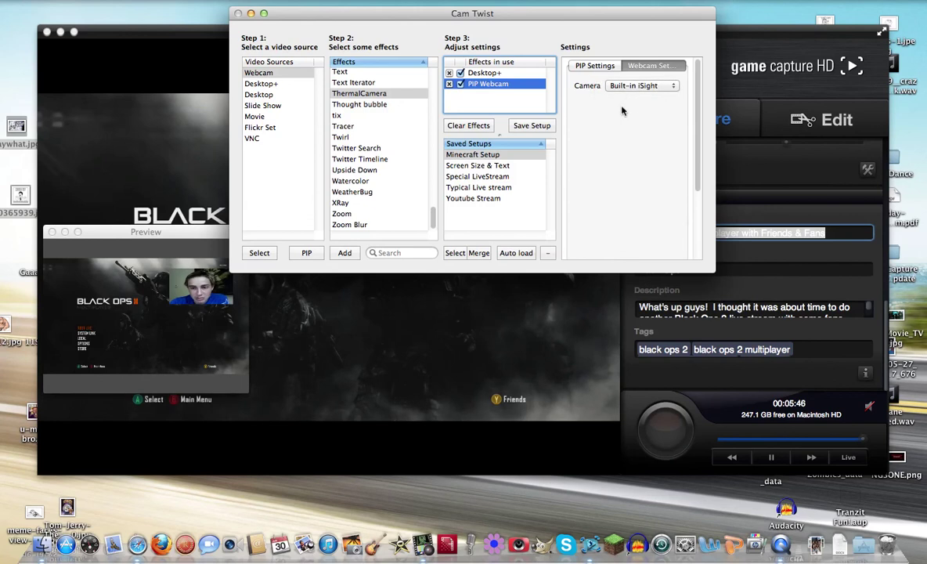